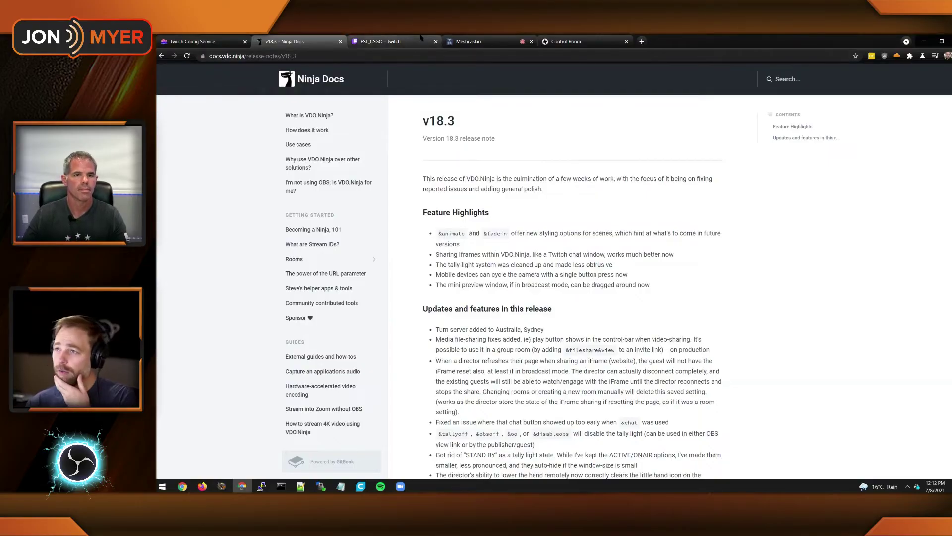
- Switch from the Ninja Docs v18.3 release notes to the someRandomRoomName Control Room tab
click(560, 41)
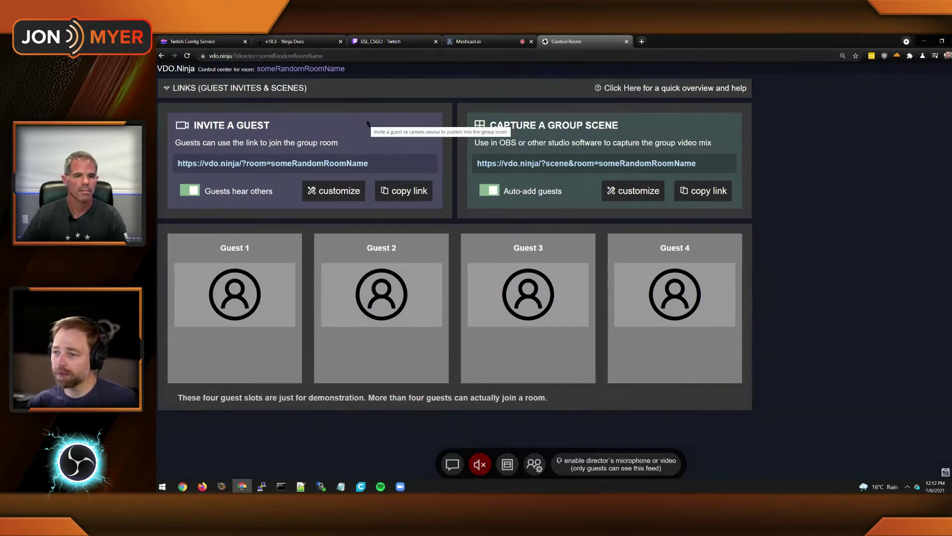
- Open the copied guest invite link in a new tab and choose Join Room with Camera
click(354, 165)
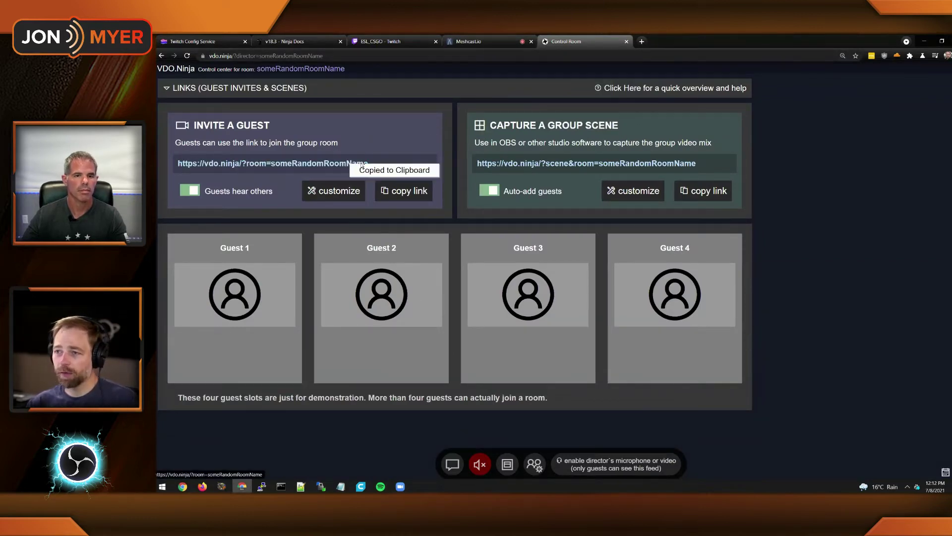
click(642, 42)
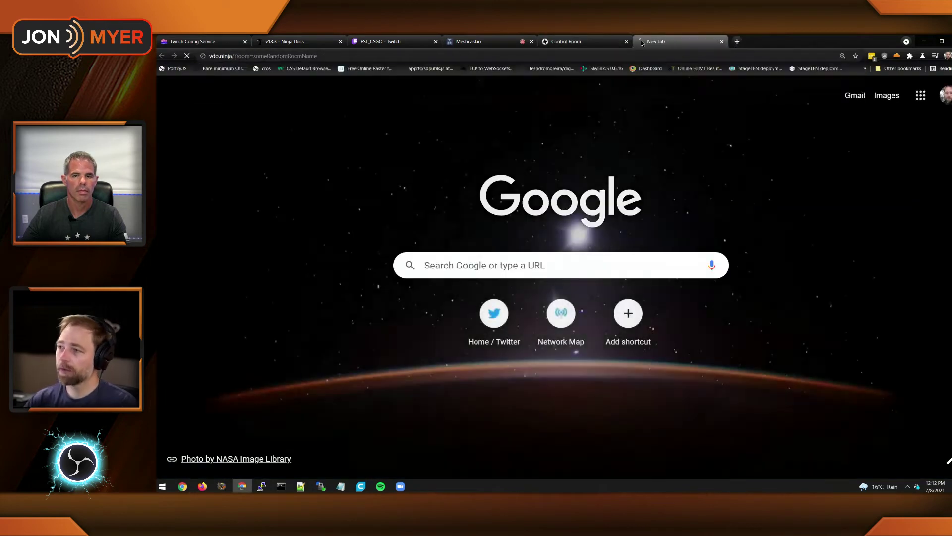
key(ctrl+v)
key(Return)
click(472, 133)
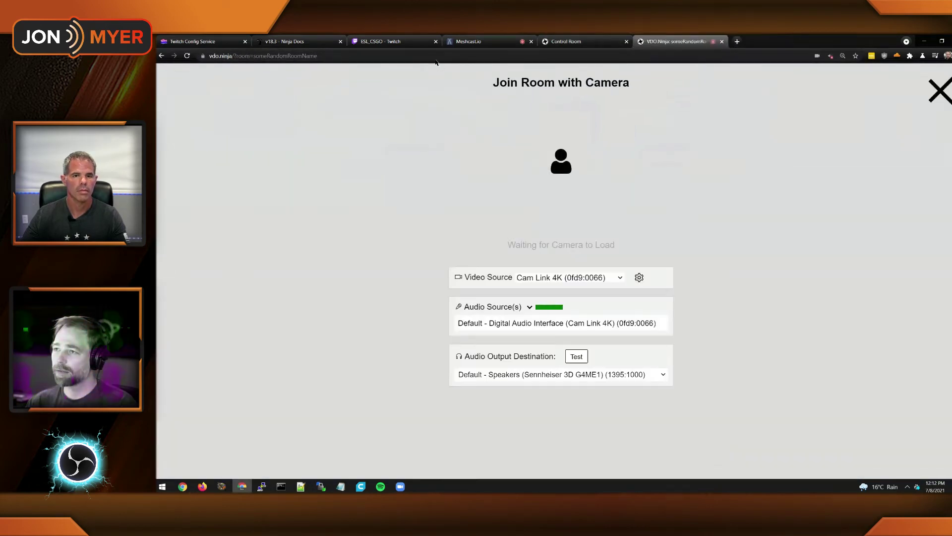
- Start publishing the guest with OBS Virtual Camera as the video source, then return to the control room
click(437, 60)
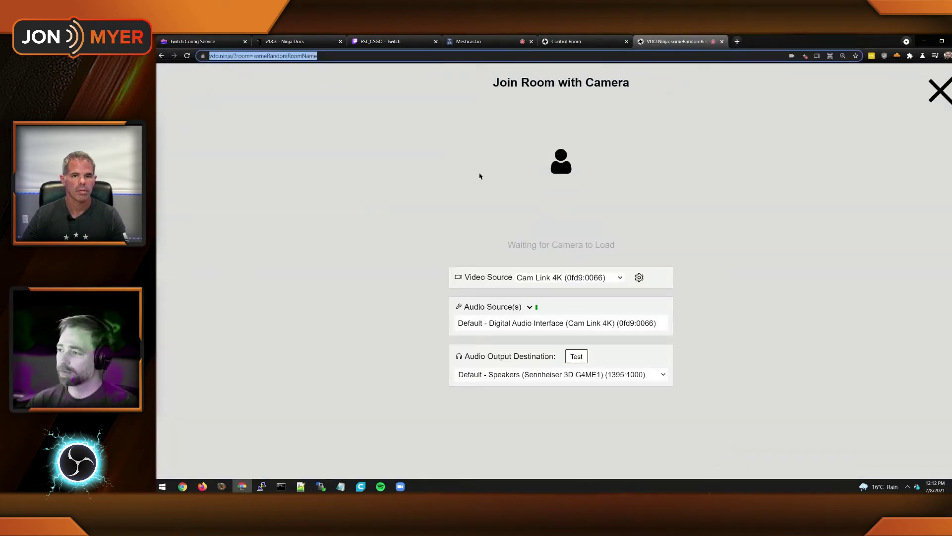
click(550, 278)
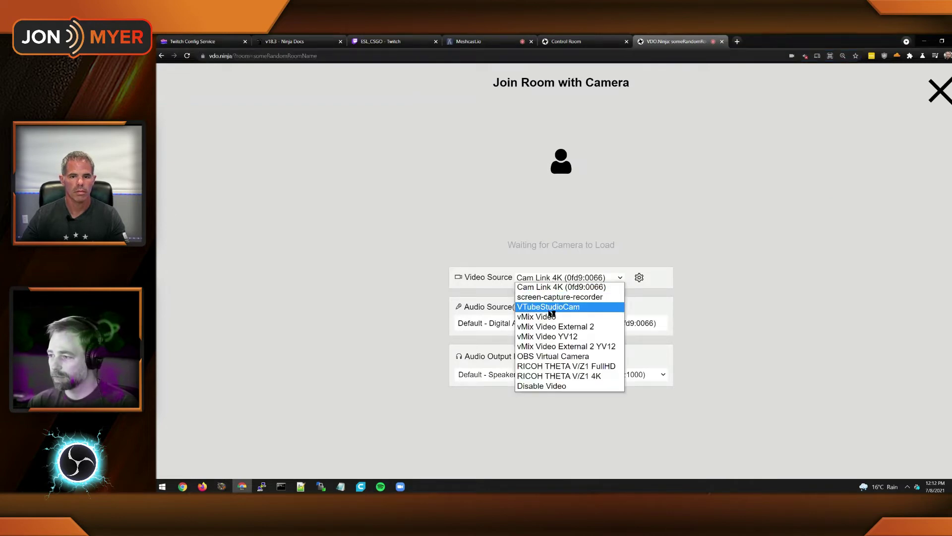
click(552, 356)
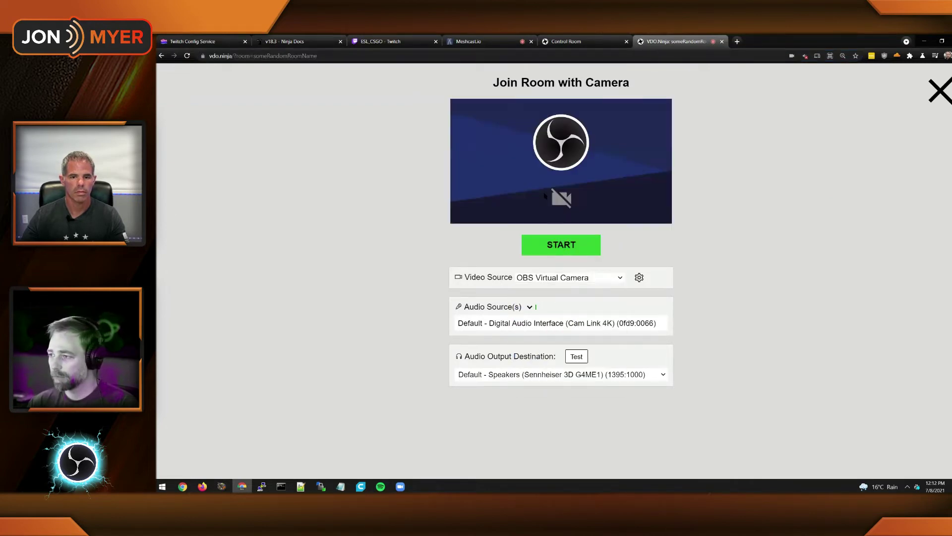
click(564, 248)
click(566, 41)
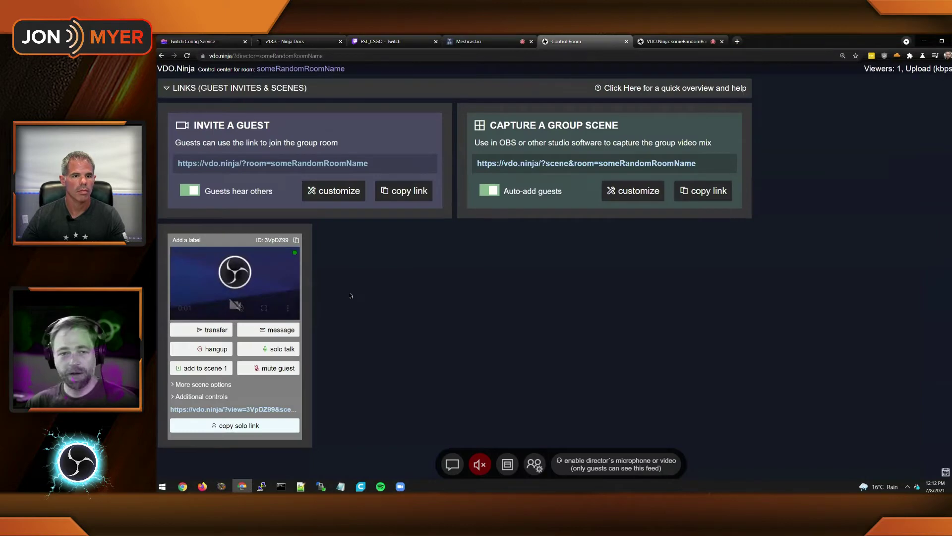
- Share the Rick Astley YouTube URL as a website and check it on the guest's tab
click(508, 465)
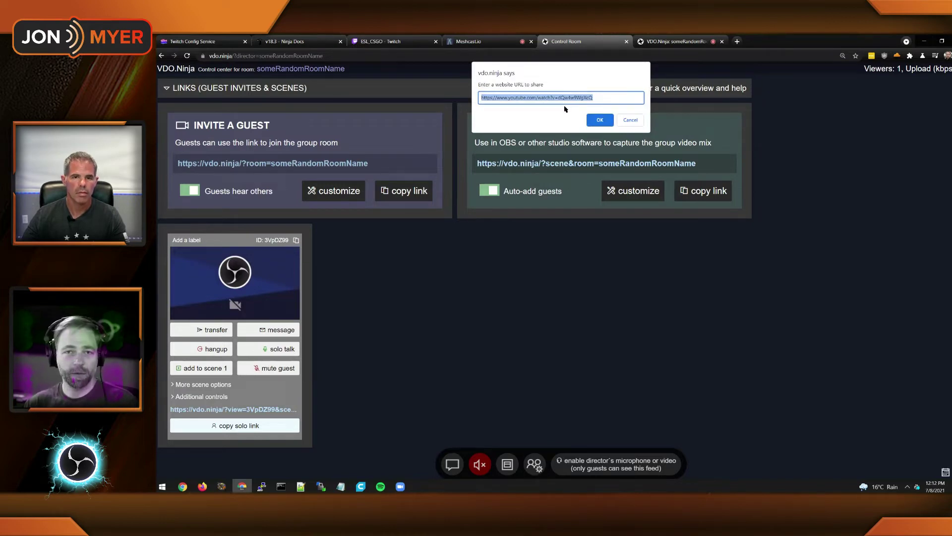
click(598, 121)
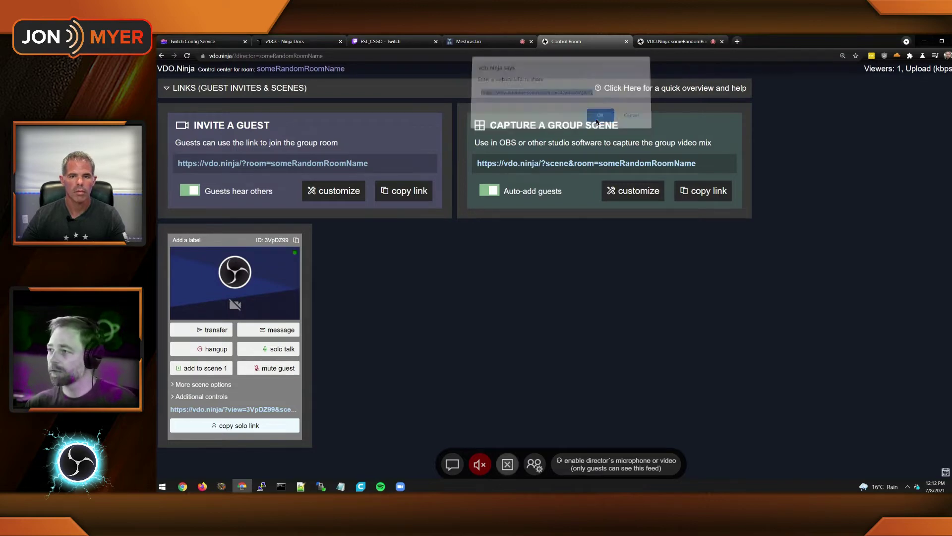
click(674, 42)
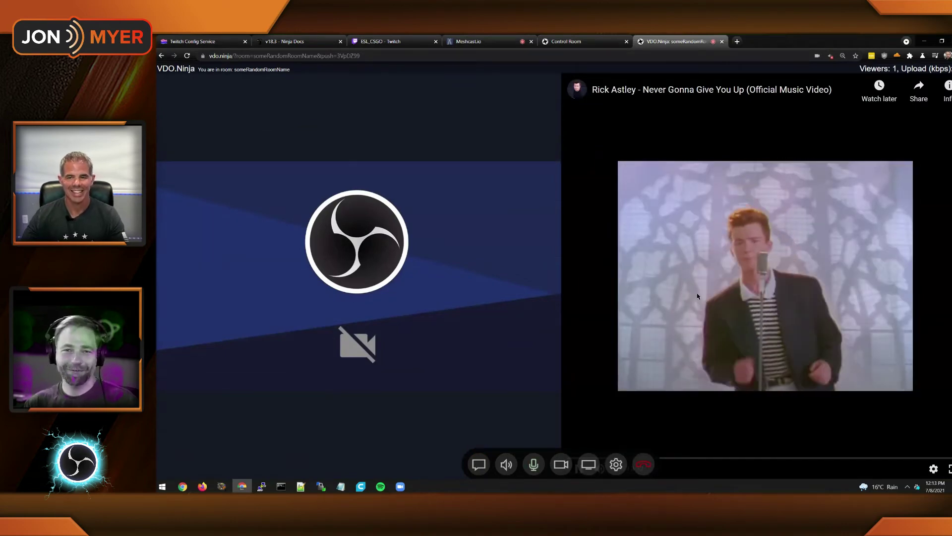
click(574, 40)
key(ctrl+Tab)
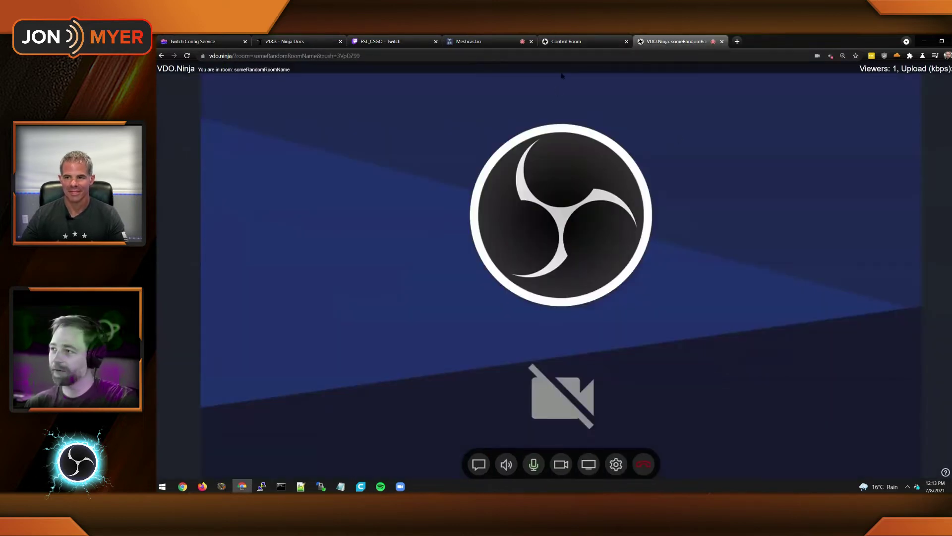
click(571, 39)
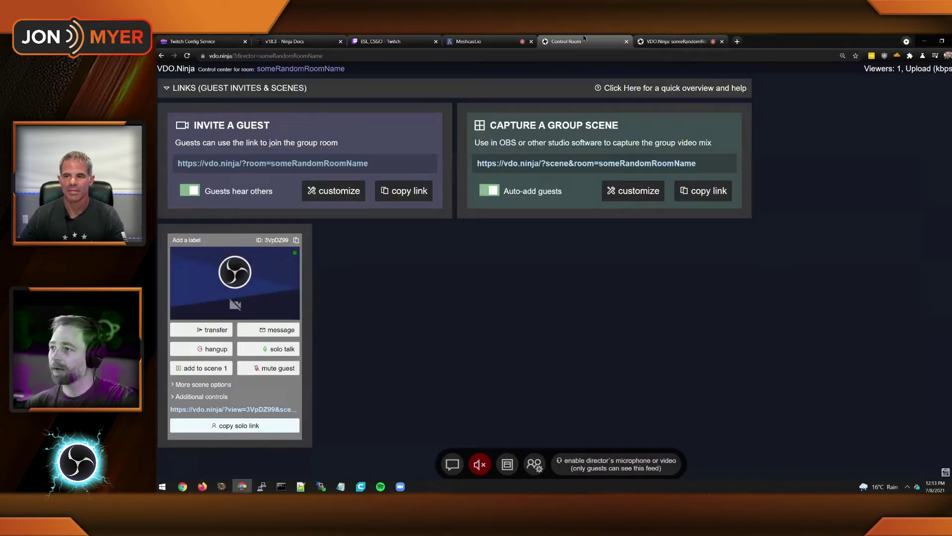
- Append &broadcast to the guest tab's URL and reload it
click(671, 42)
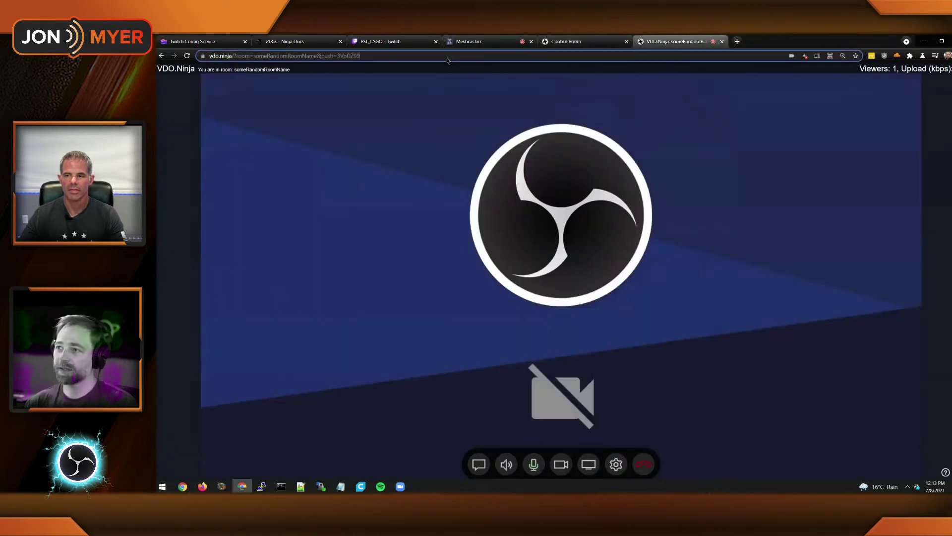
click(448, 60)
click(447, 60)
text(&broadc)
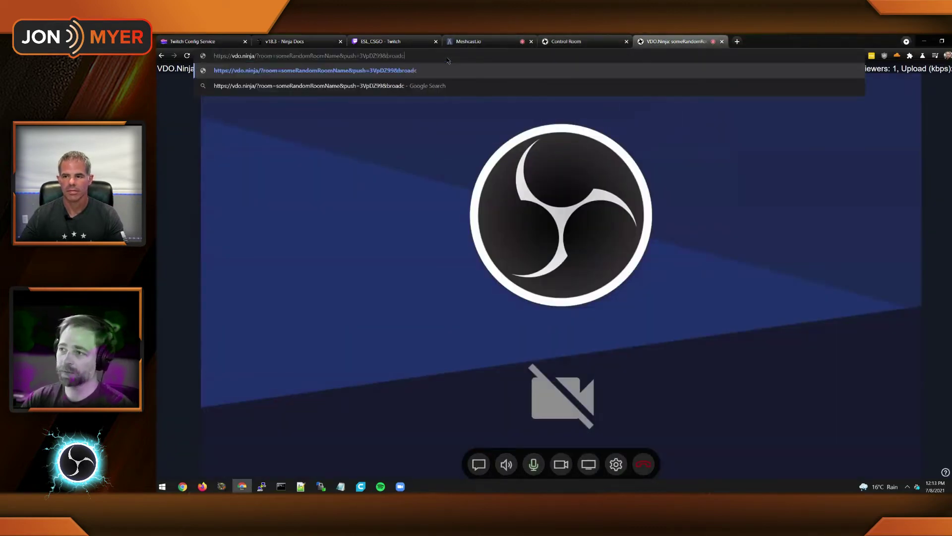
text(ass)
key(BackSpace)
text(t)
key(Return)
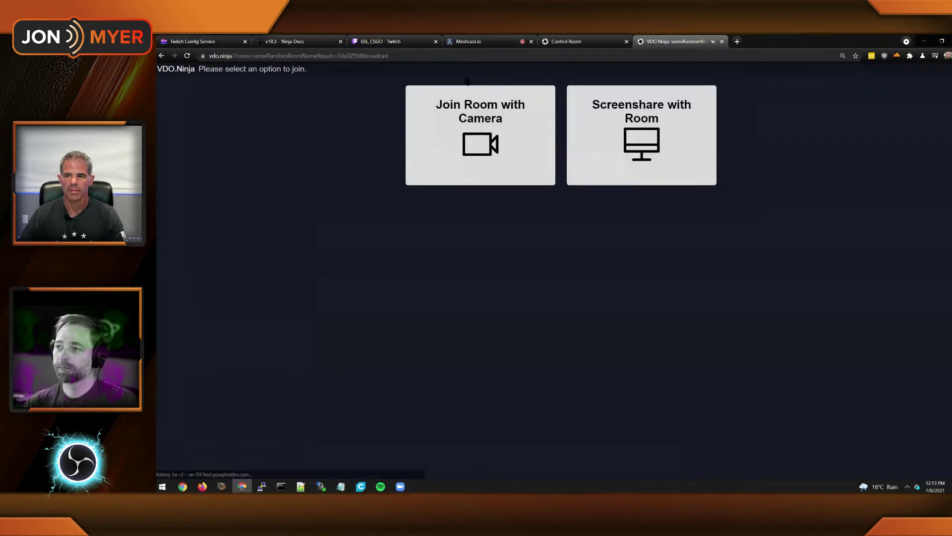
- Join with camera using OBS Virtual Camera as the video source and start publishing
click(480, 119)
click(573, 281)
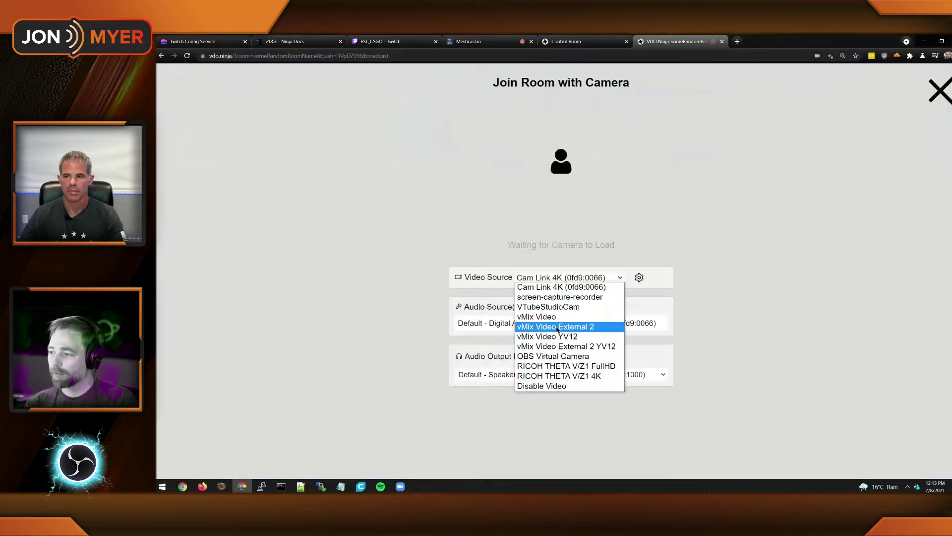
click(555, 346)
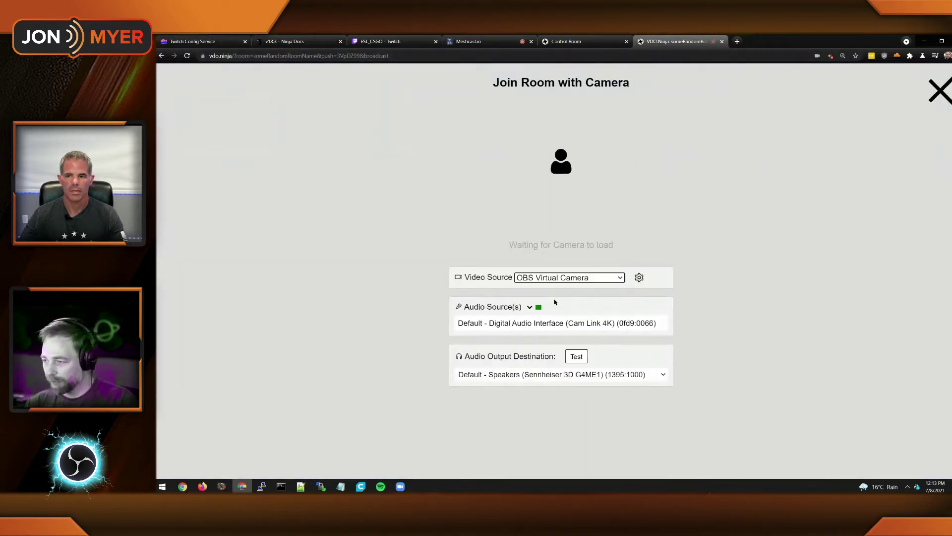
click(557, 248)
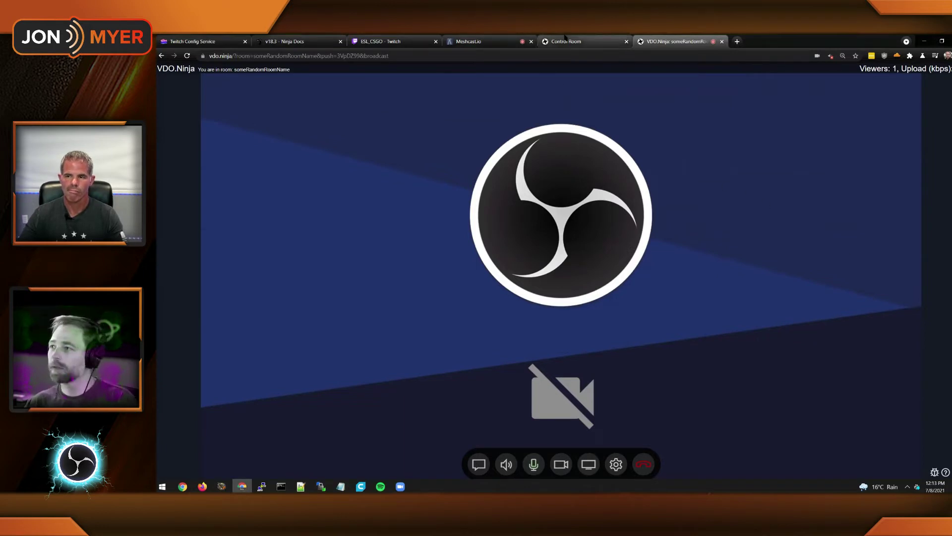
- Reshare the Rick Astley YouTube URL from the control room so the broadcast guest plays it
mouse_move(565, 37)
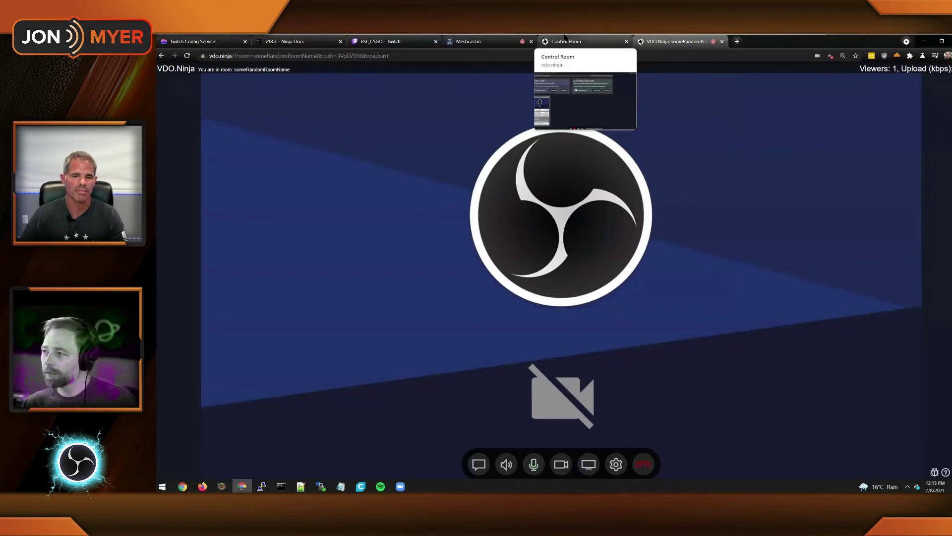
click(565, 37)
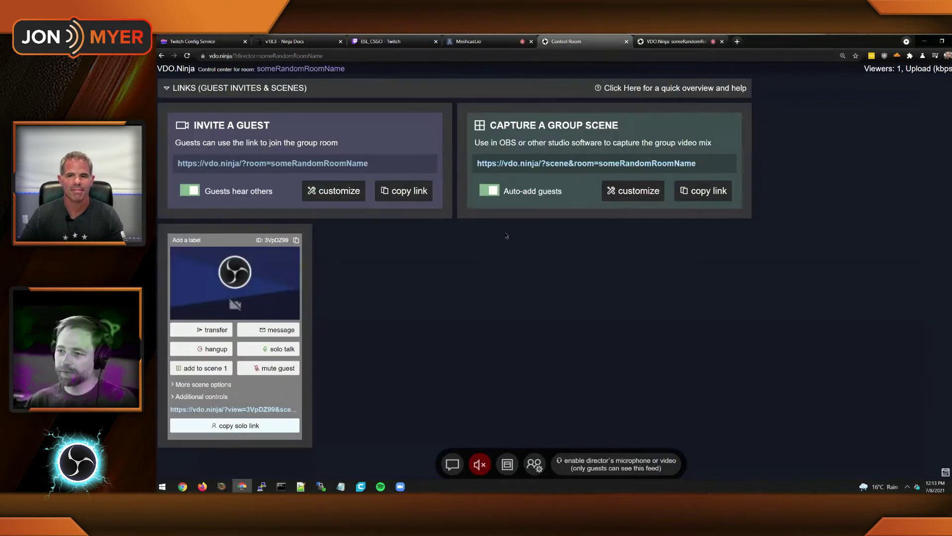
click(655, 39)
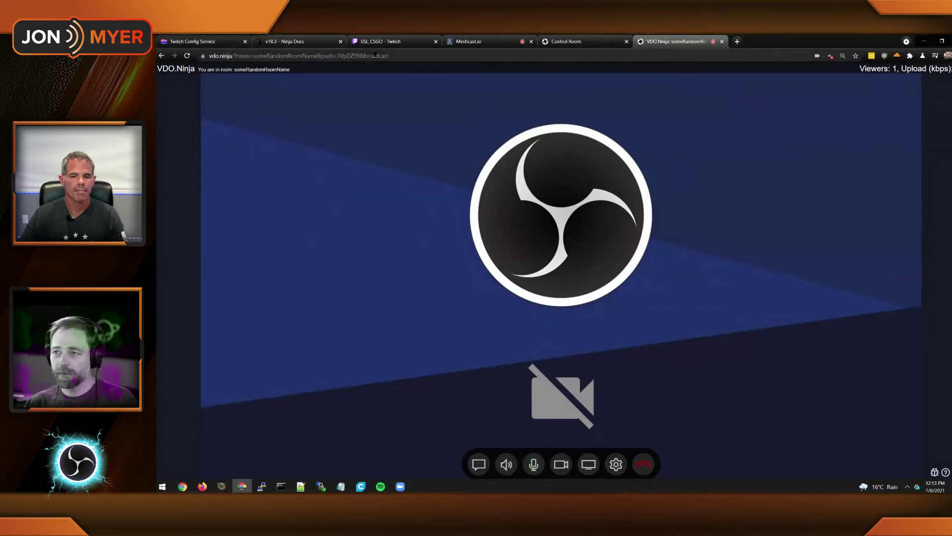
mouse_move(577, 39)
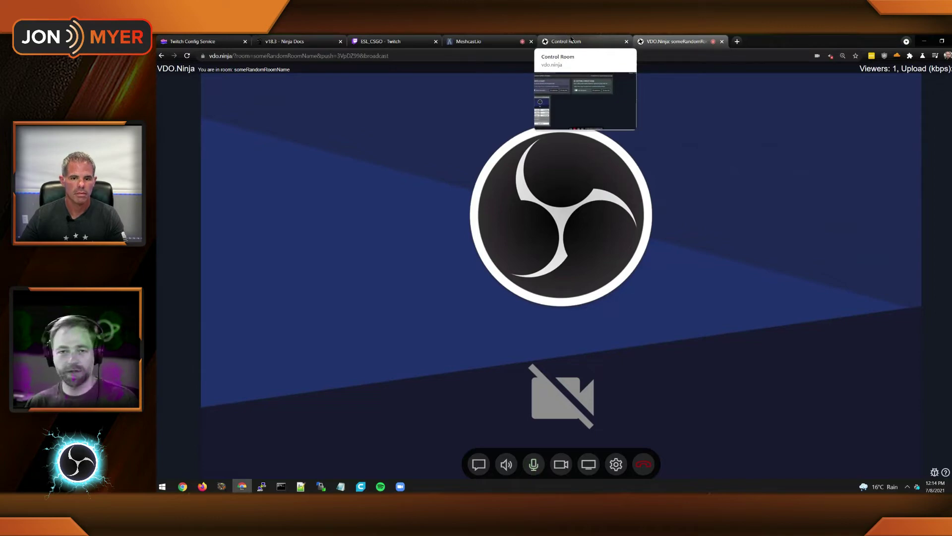
click(568, 39)
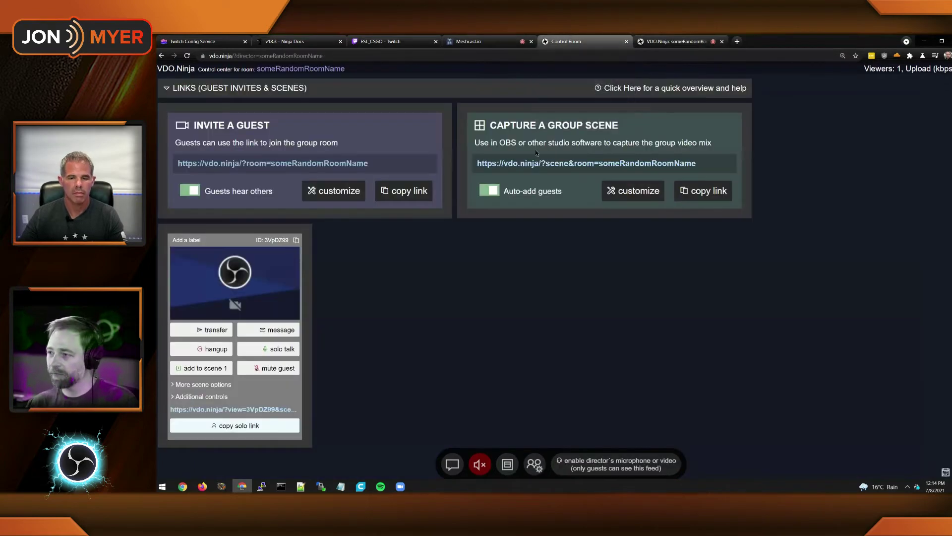
click(510, 465)
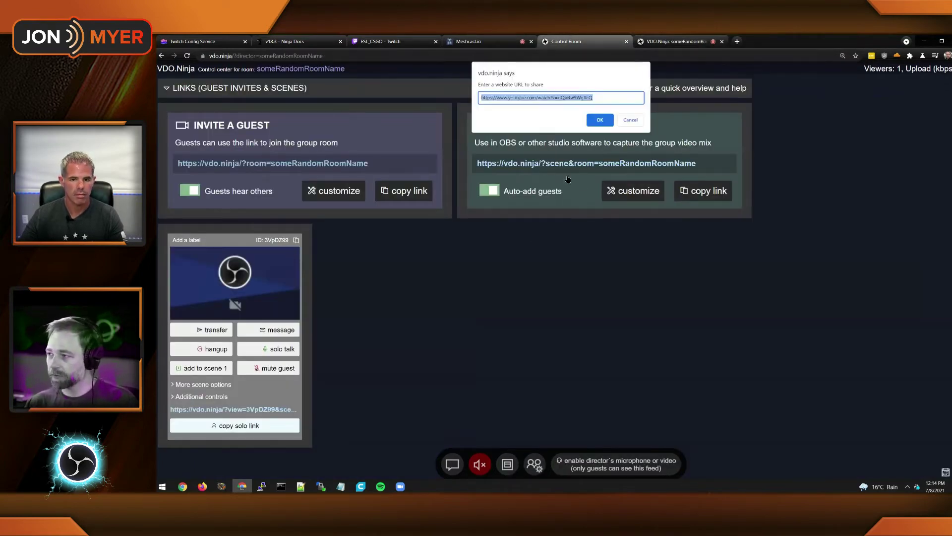
click(600, 120)
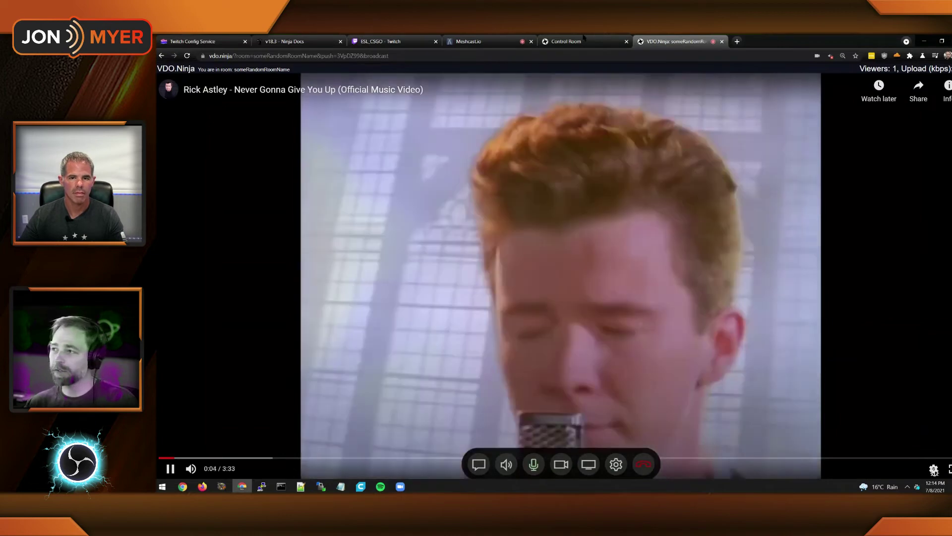
click(584, 39)
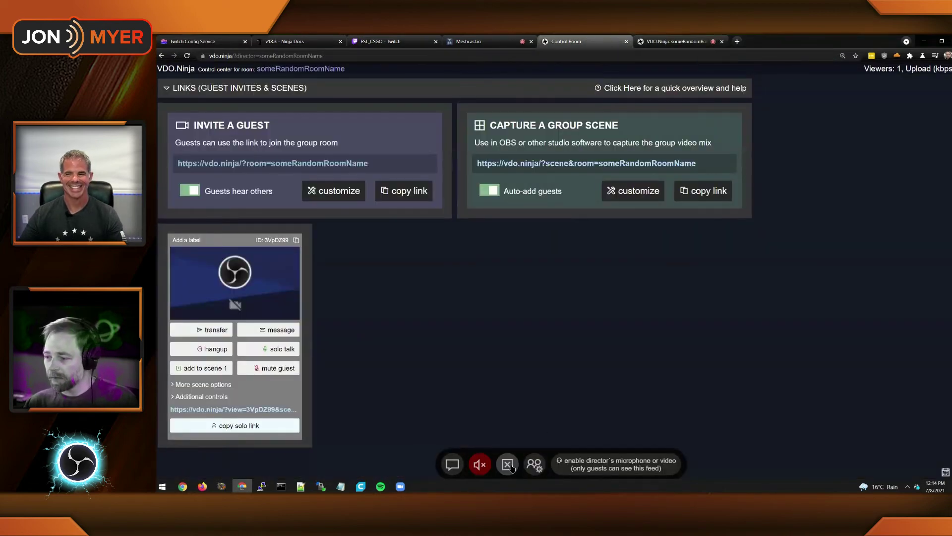
- Start a Meshcast stream with a random stream ID and copy its view link
click(475, 40)
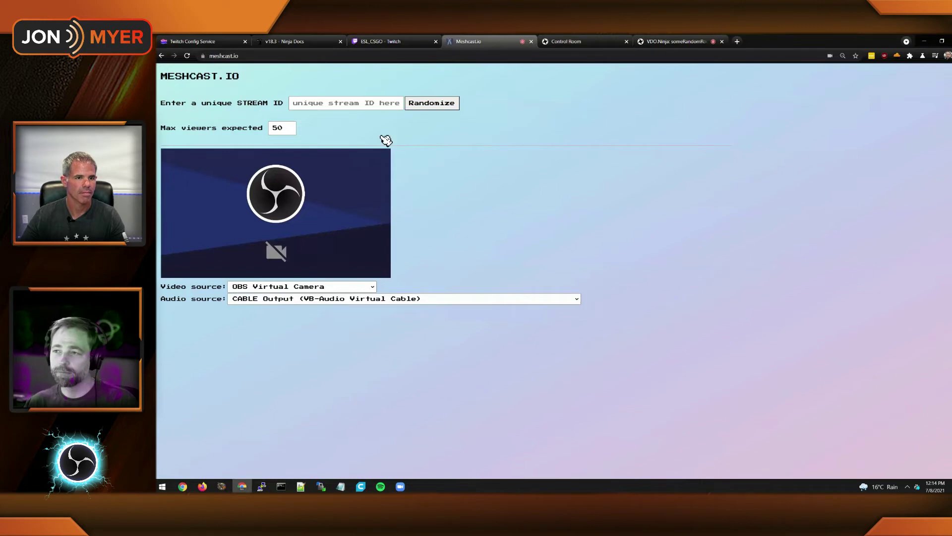
click(424, 104)
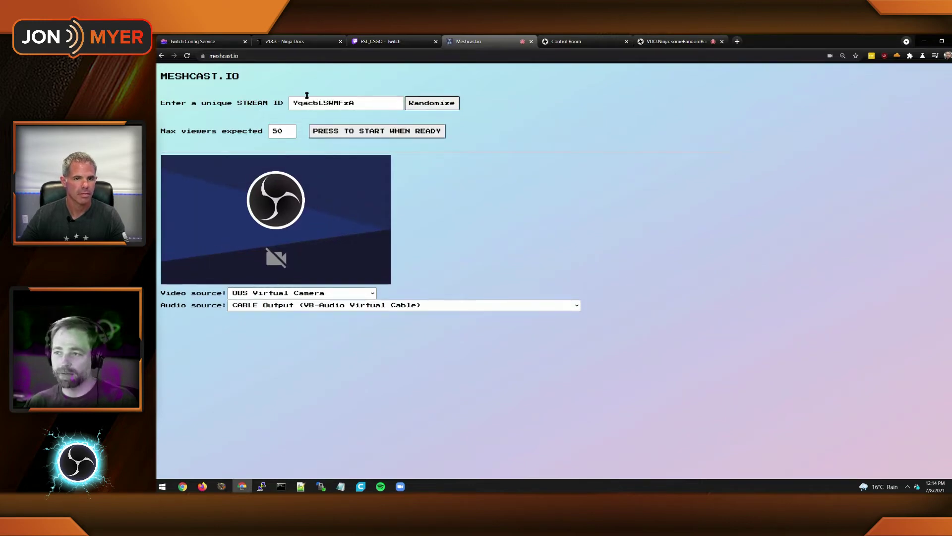
click(365, 130)
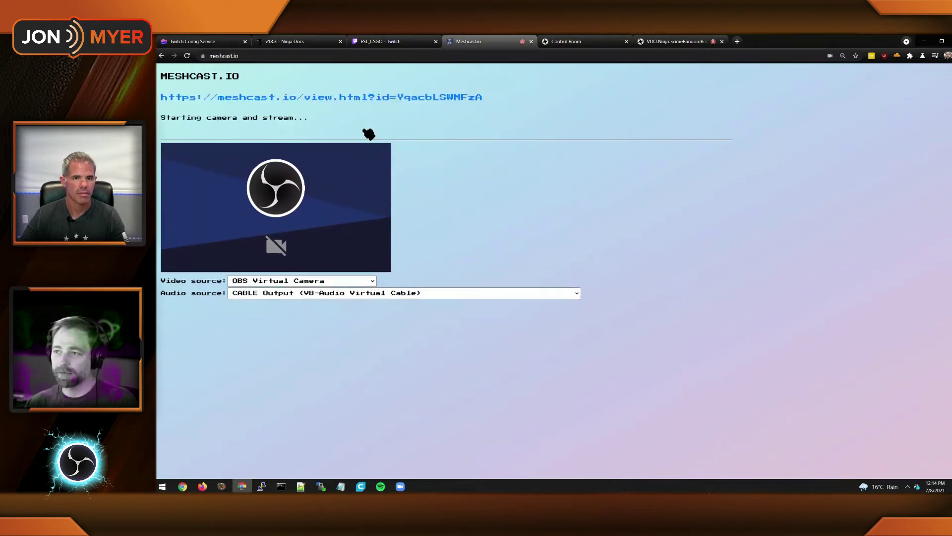
right_click(417, 97)
click(534, 155)
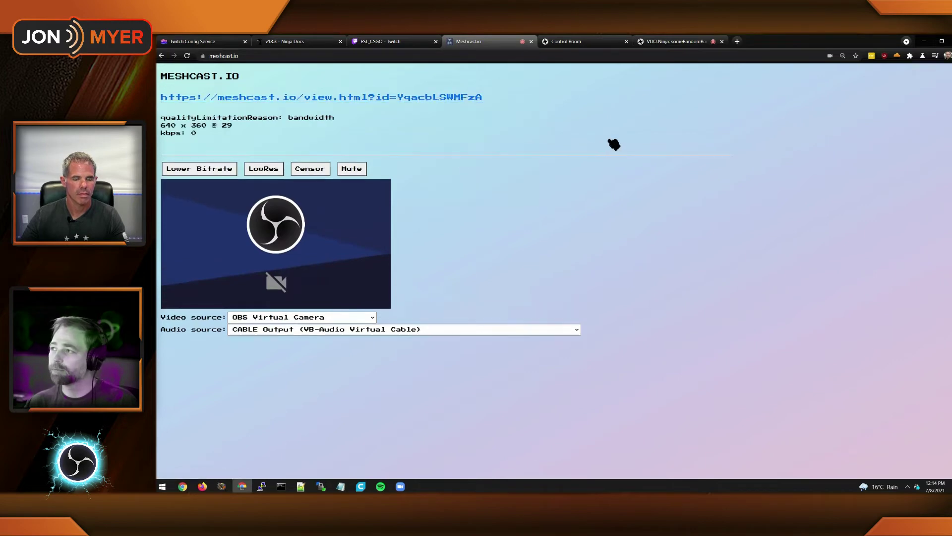
- Share the Meshcast view link into the room as a website, then review the guest and Meshcast tabs
key(ctrl+Tab)
click(507, 462)
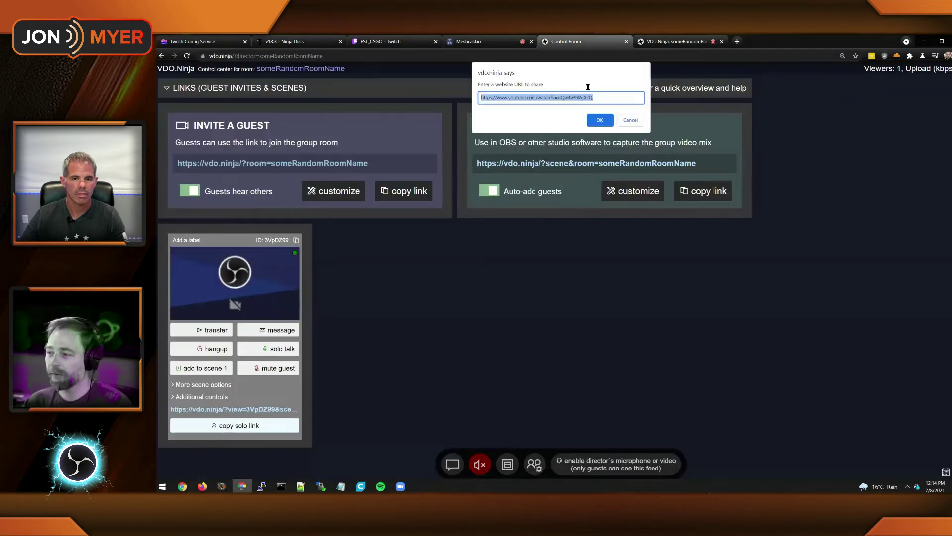
click(598, 122)
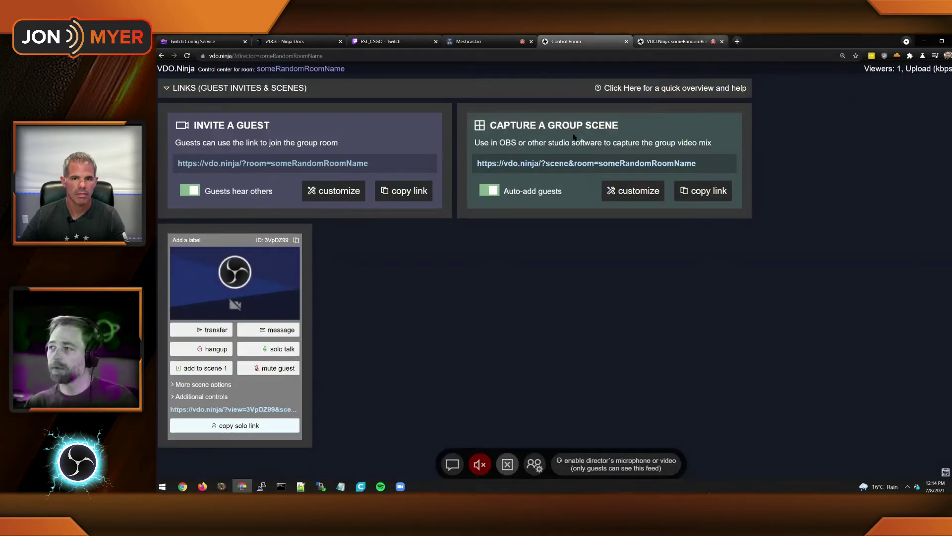
click(573, 163)
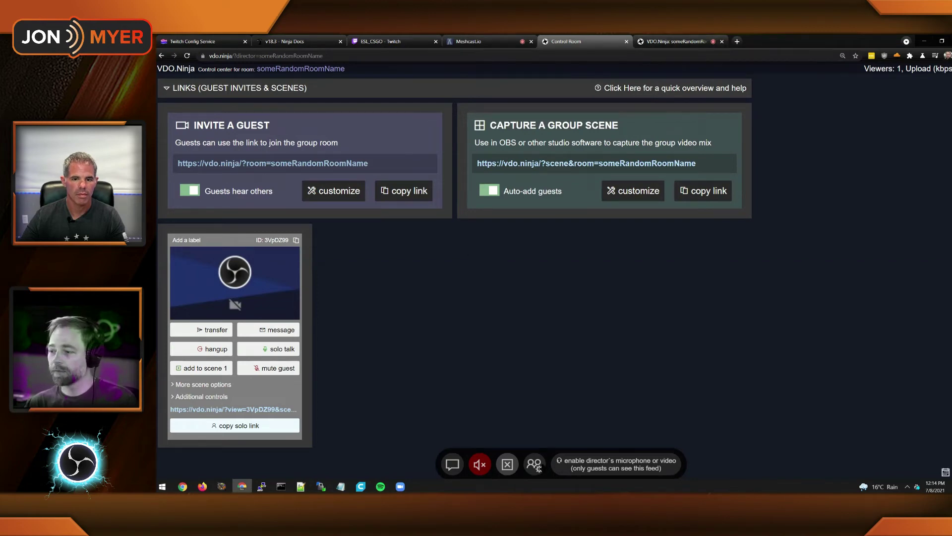
click(710, 41)
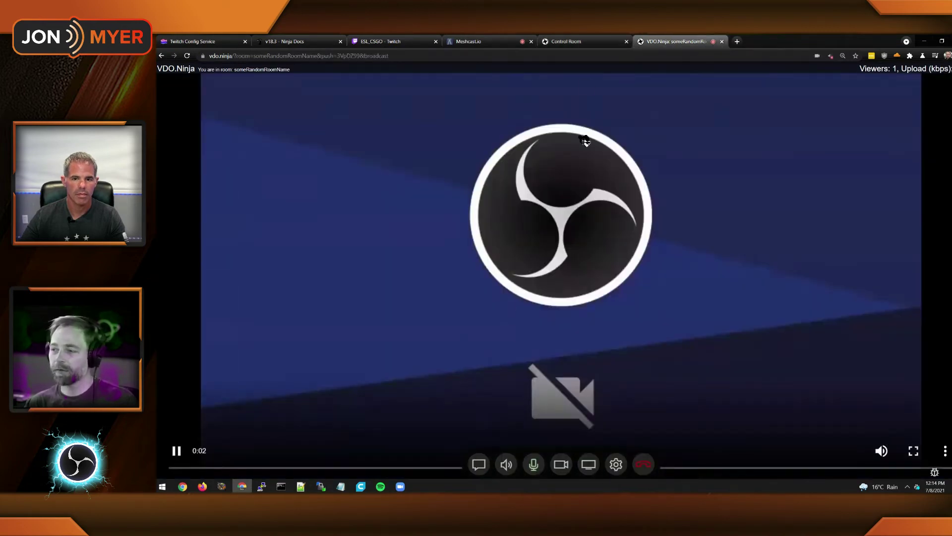
click(576, 40)
click(476, 41)
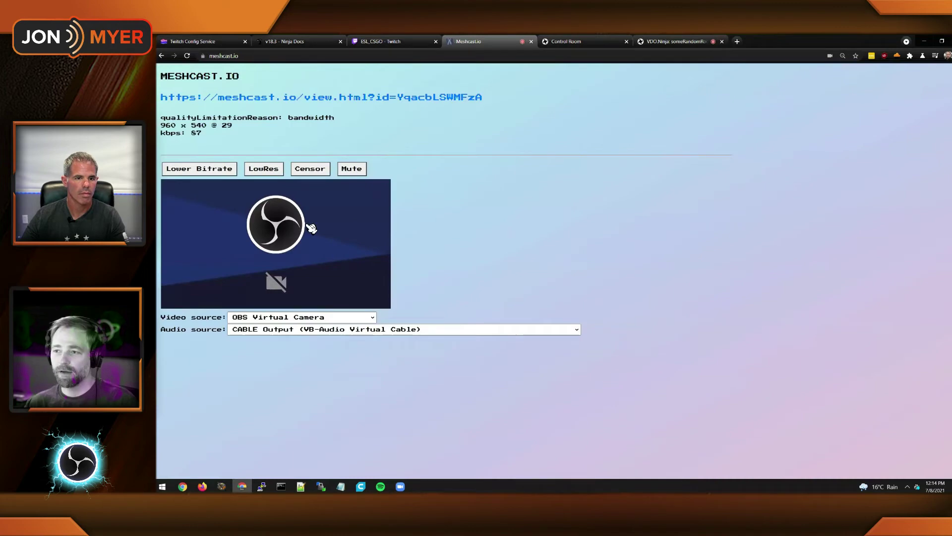
click(295, 321)
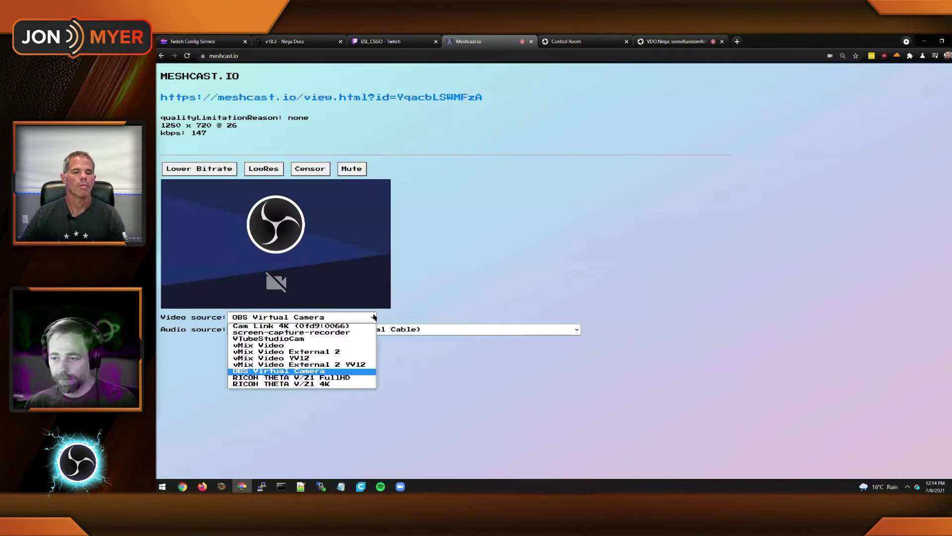
- Test screen-capture-recorder as Meshcast's video source, then revert to OBS Virtual Camera
click(285, 333)
click(650, 42)
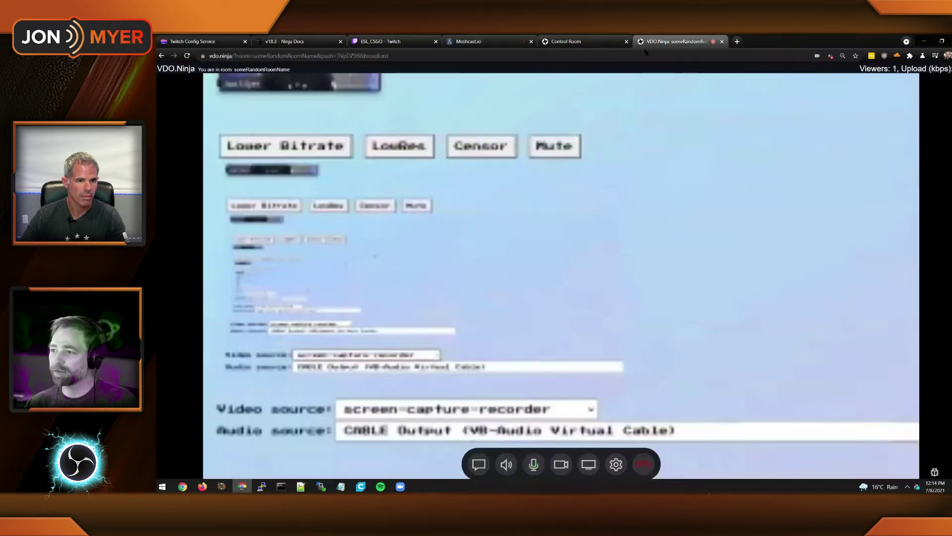
click(469, 41)
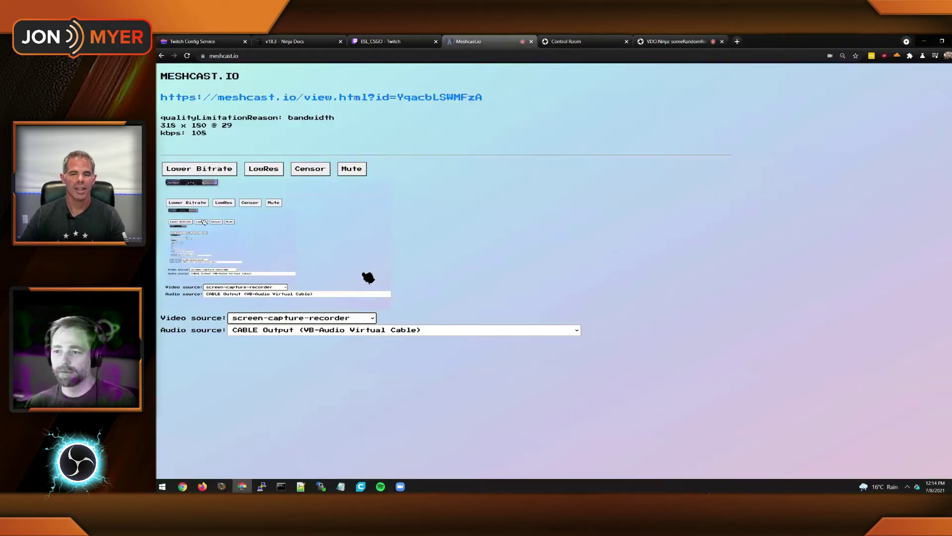
click(318, 319)
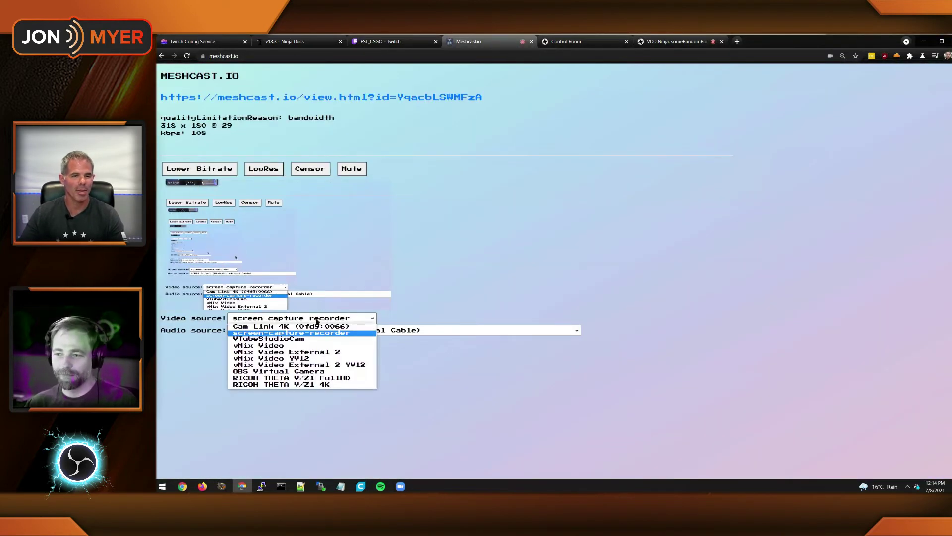
click(301, 372)
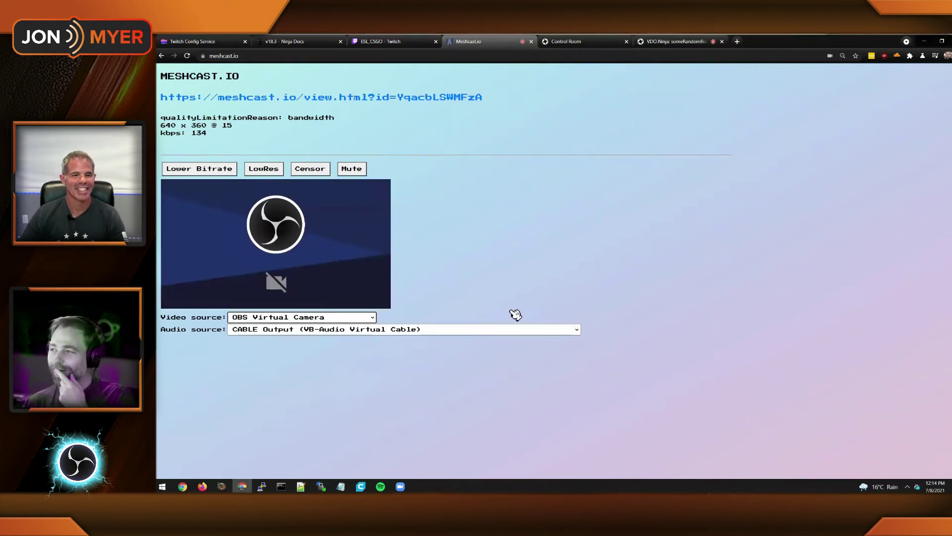
click(675, 40)
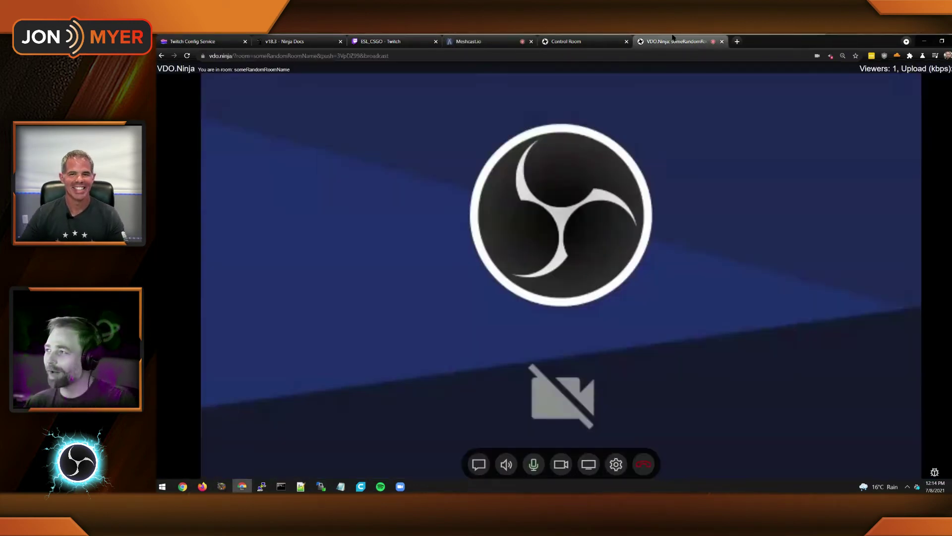
- Set the guest's Video Source to Disable Video in its settings and close them
click(516, 41)
click(575, 41)
click(655, 40)
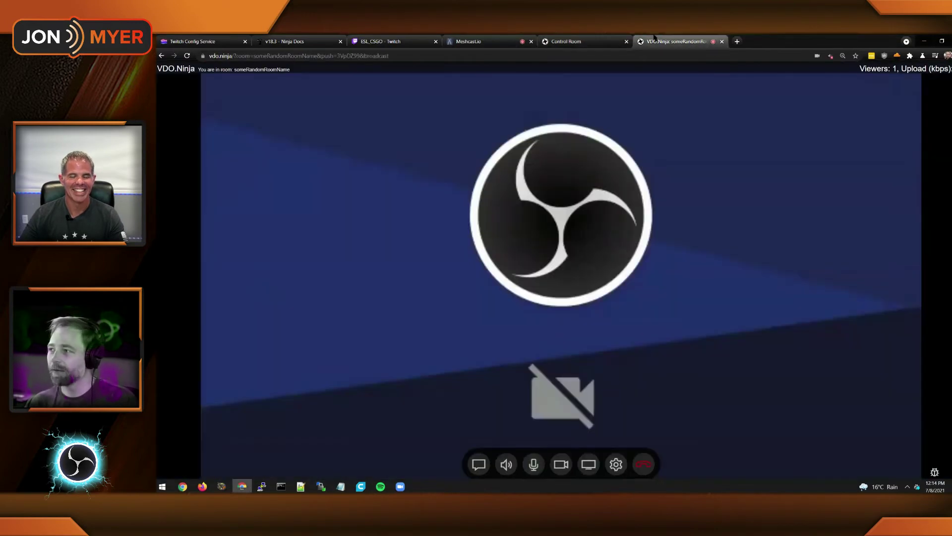
click(616, 464)
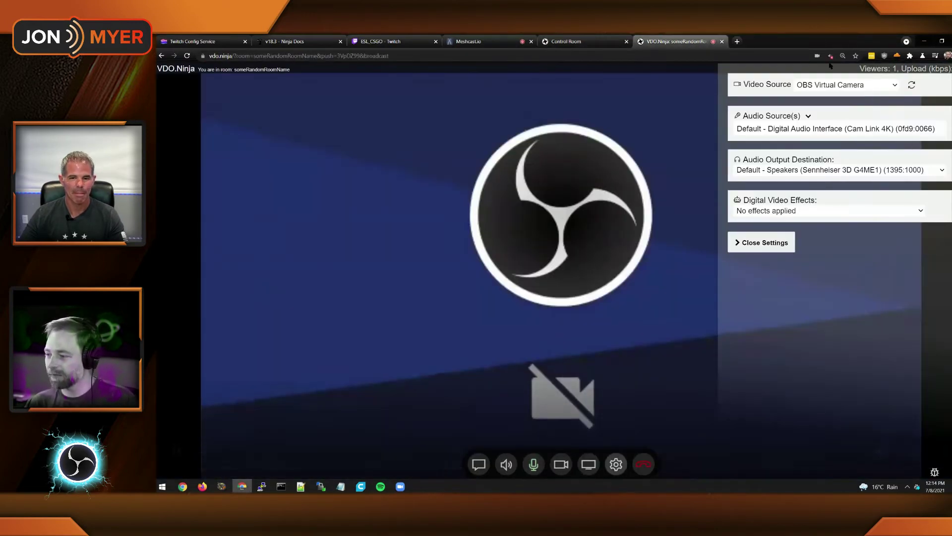
click(843, 84)
click(823, 195)
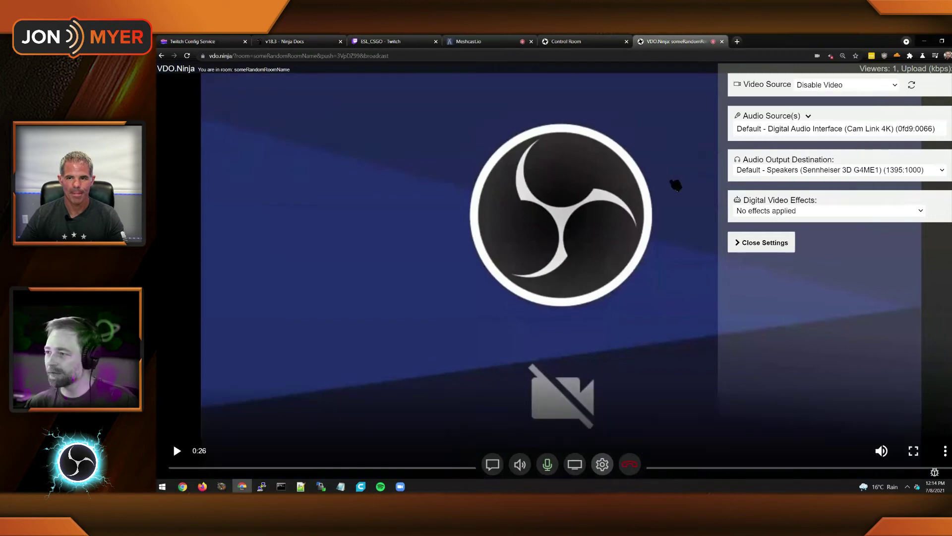
click(767, 242)
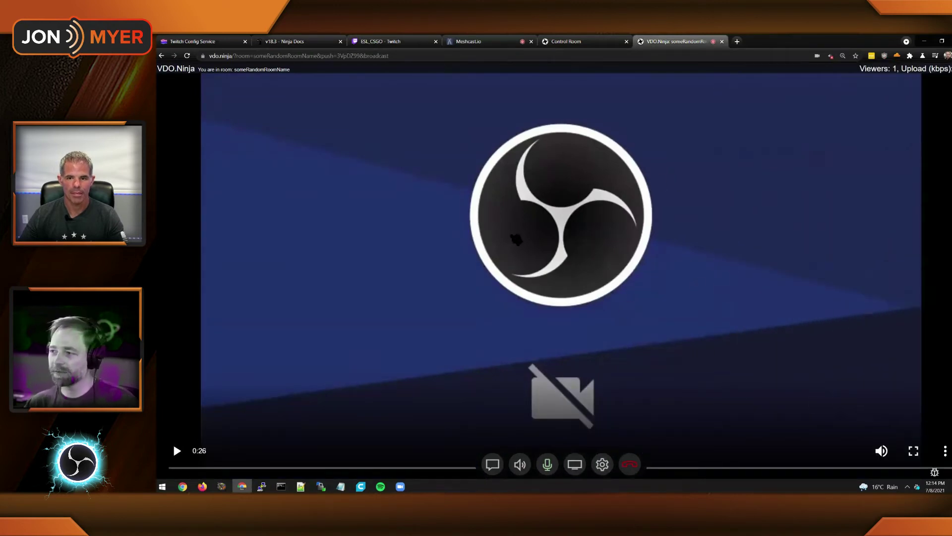
click(516, 42)
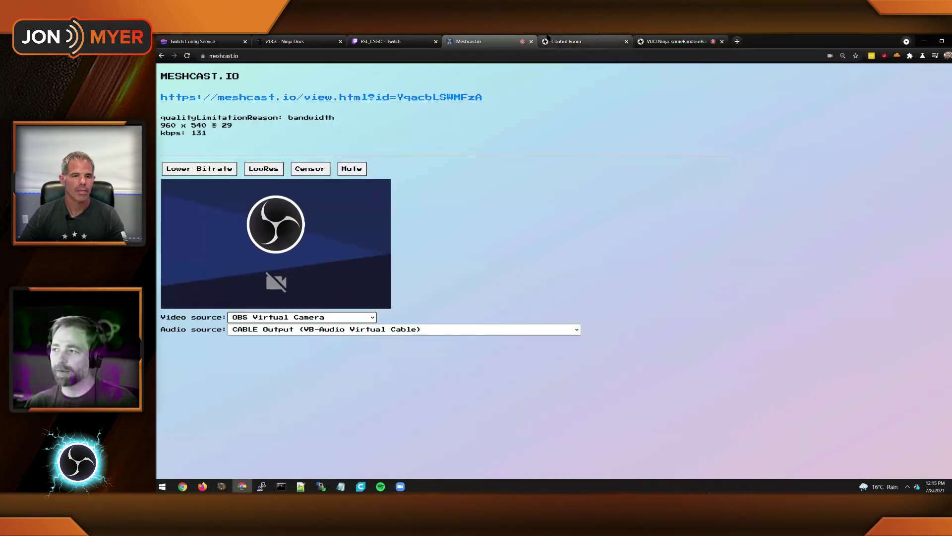
mouse_move(565, 44)
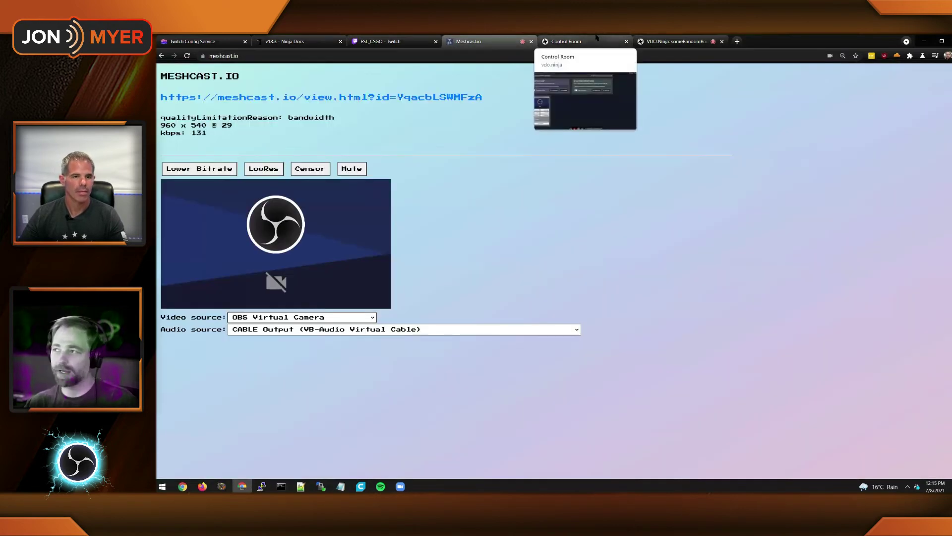
click(566, 42)
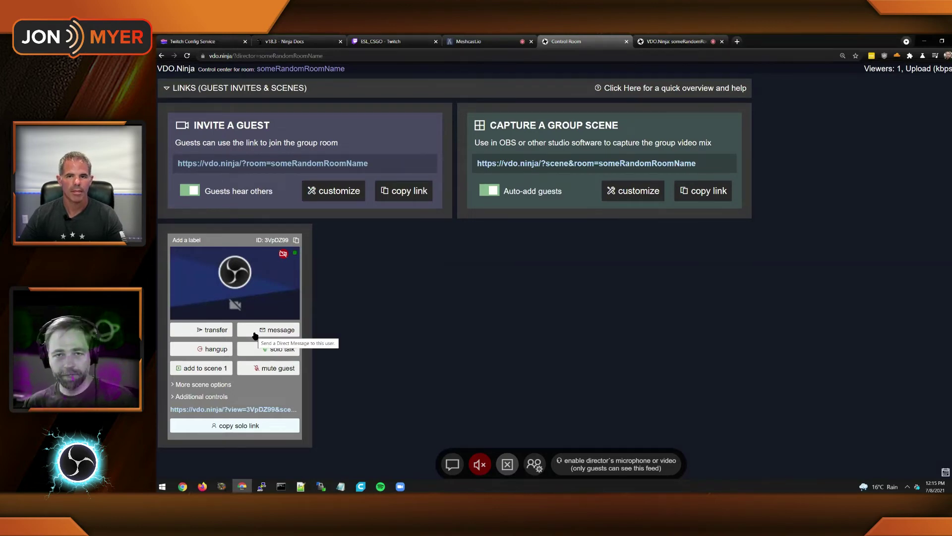
click(679, 40)
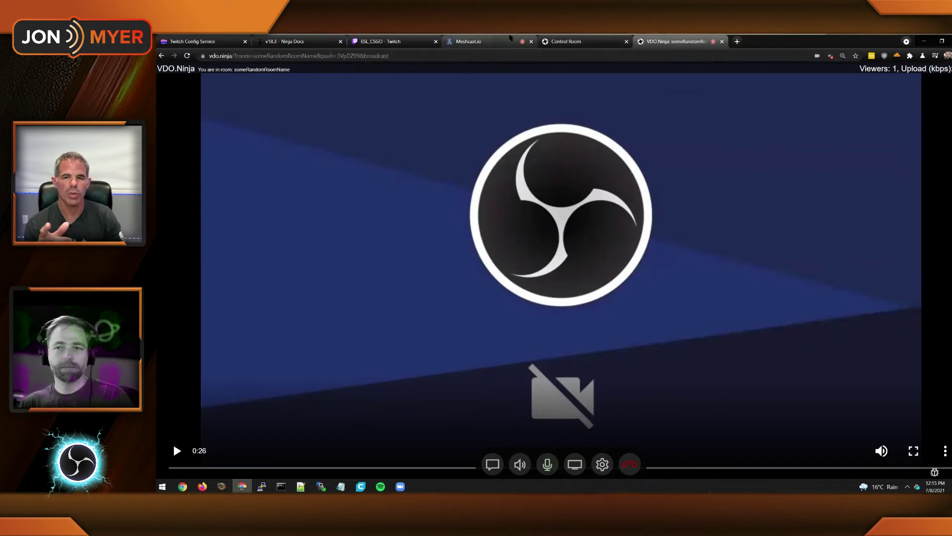
click(556, 40)
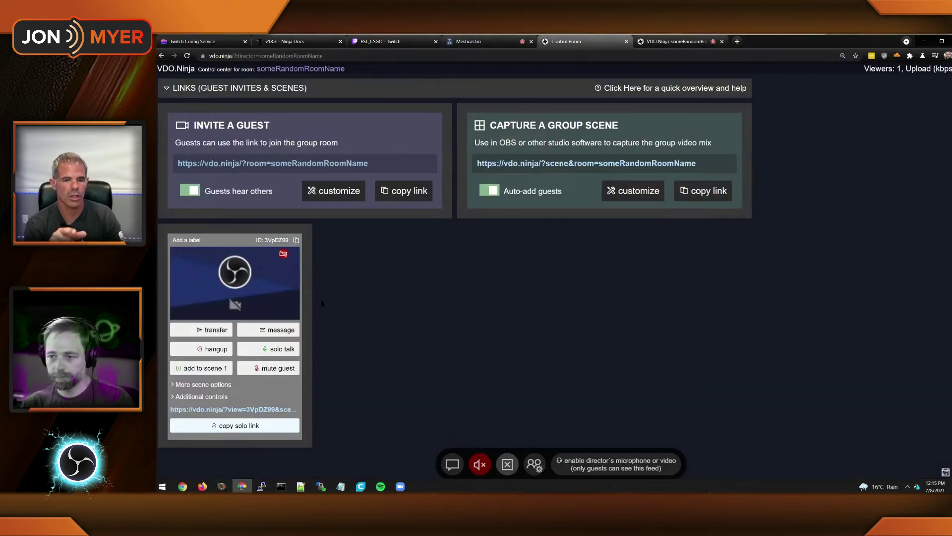
mouse_move(277, 267)
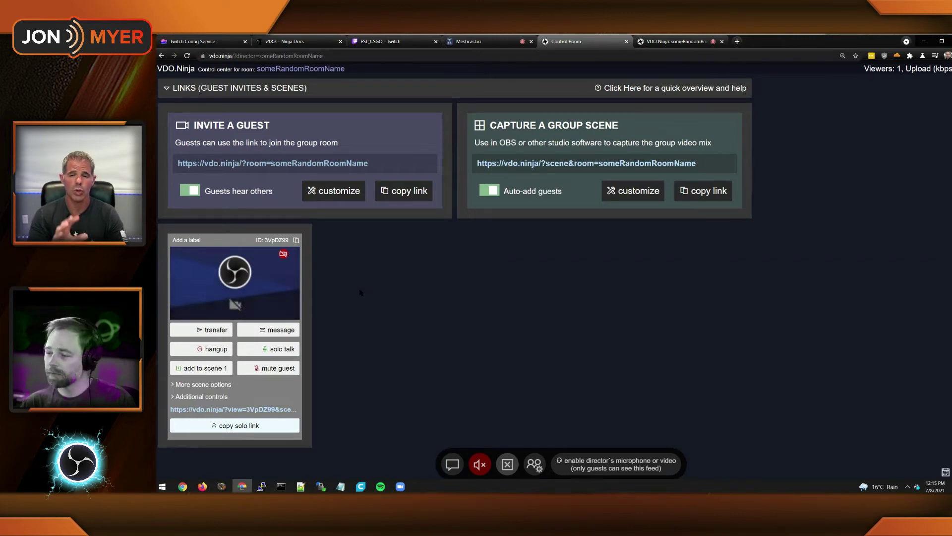
mouse_move(252, 284)
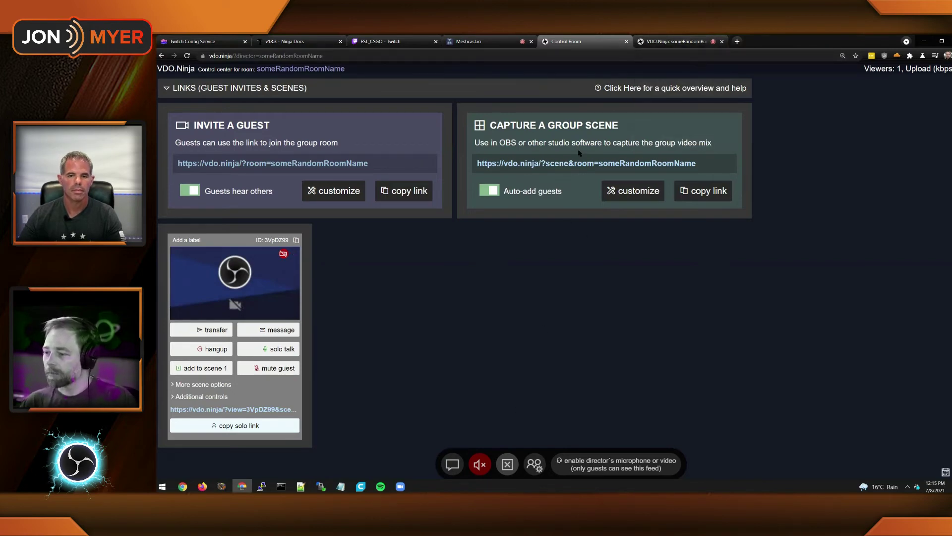
- Mute the guest from their tile and view the mute notice on the guest's page
click(272, 368)
key(ctrl+Tab)
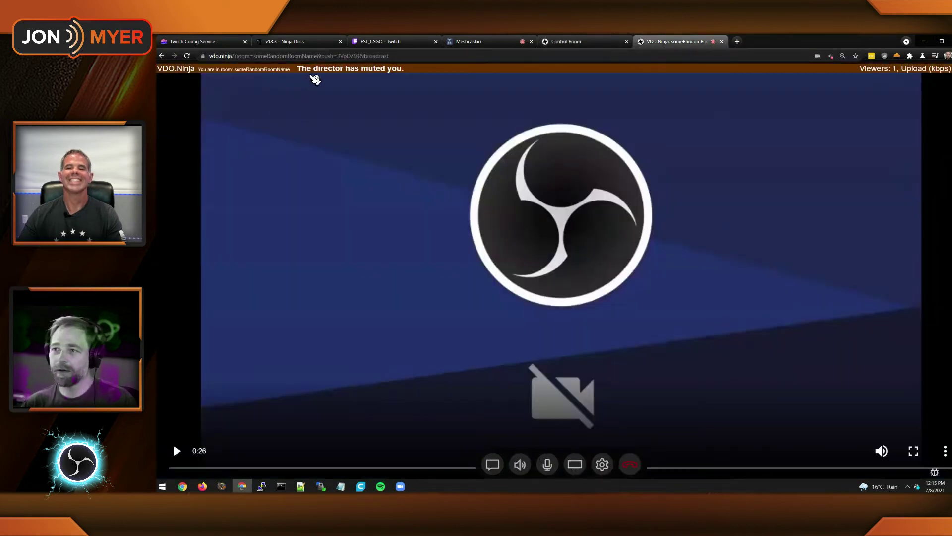
key(ctrl+shift+Tab)
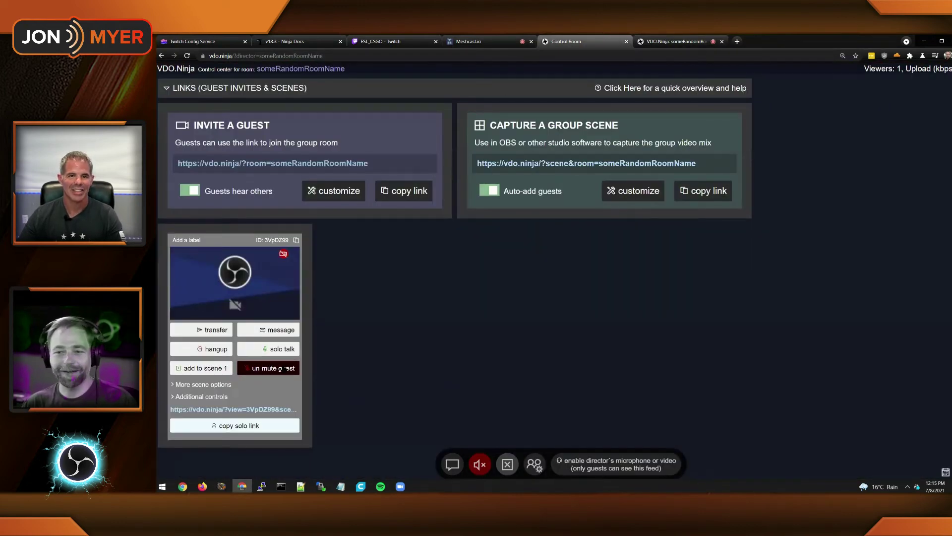
- Unmute the guest, then cycle through the guest, Twitch and Meshcast tabs back to the control room
click(286, 368)
key(ctrl+Tab)
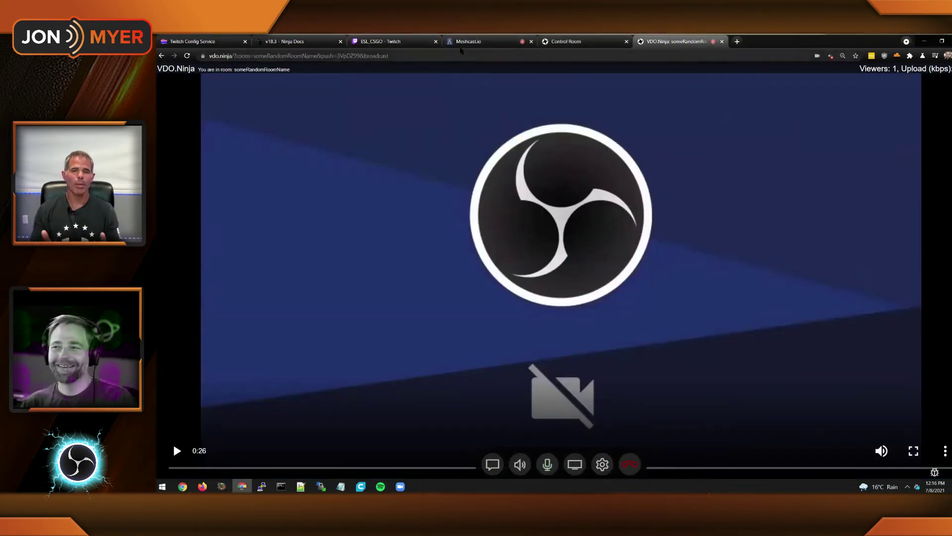
click(424, 39)
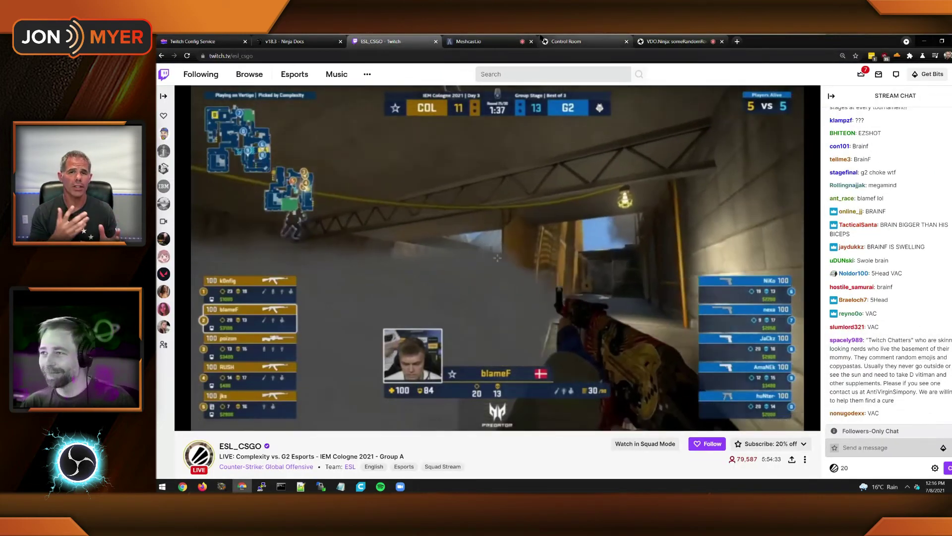
click(535, 39)
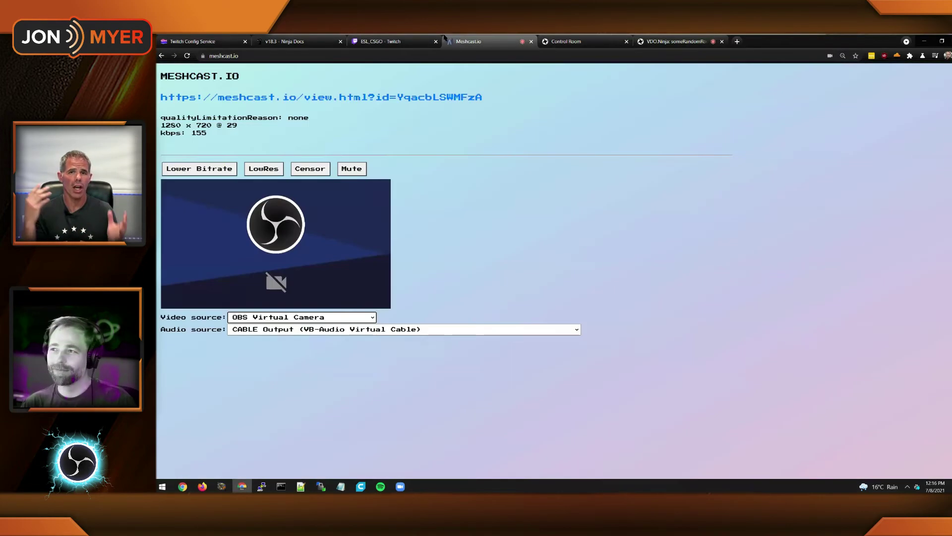
click(592, 38)
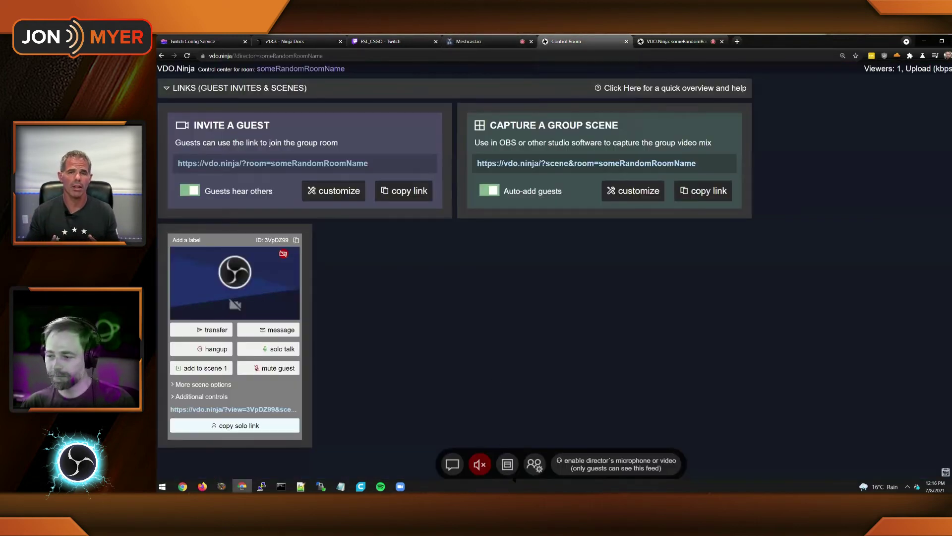